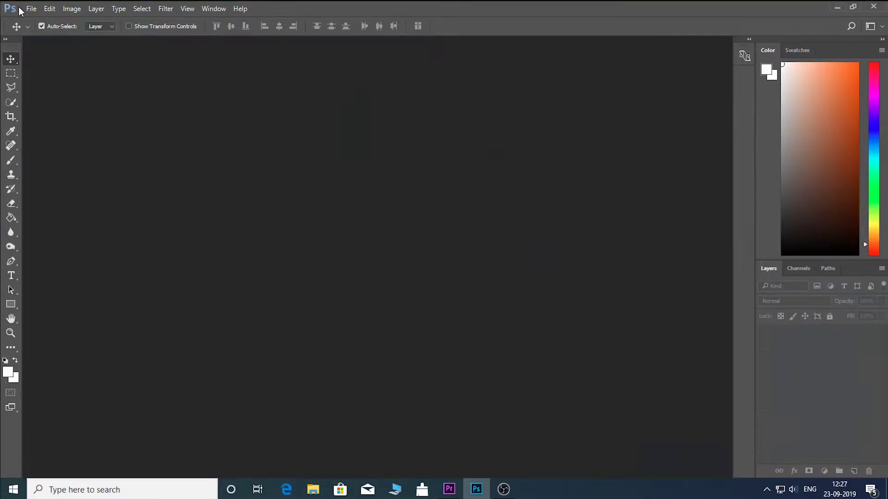
Open pexels-photo-1122765 from the Downloads folder
click(29, 7)
click(43, 30)
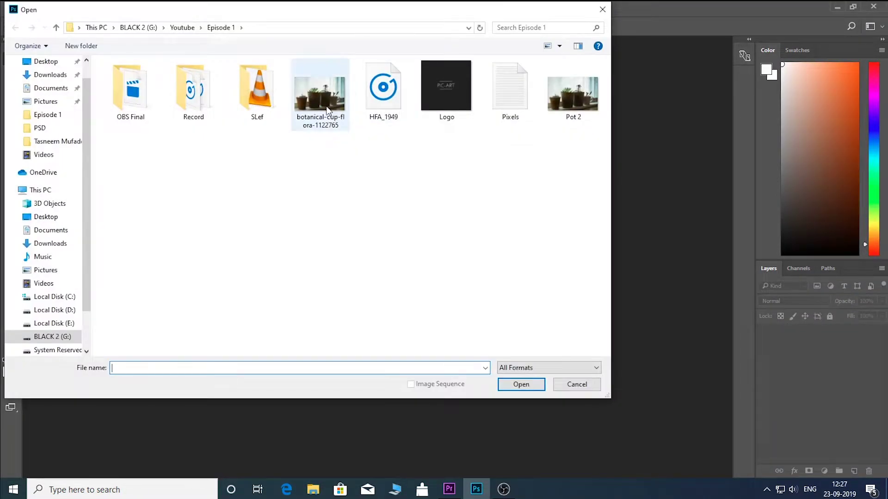
click(50, 74)
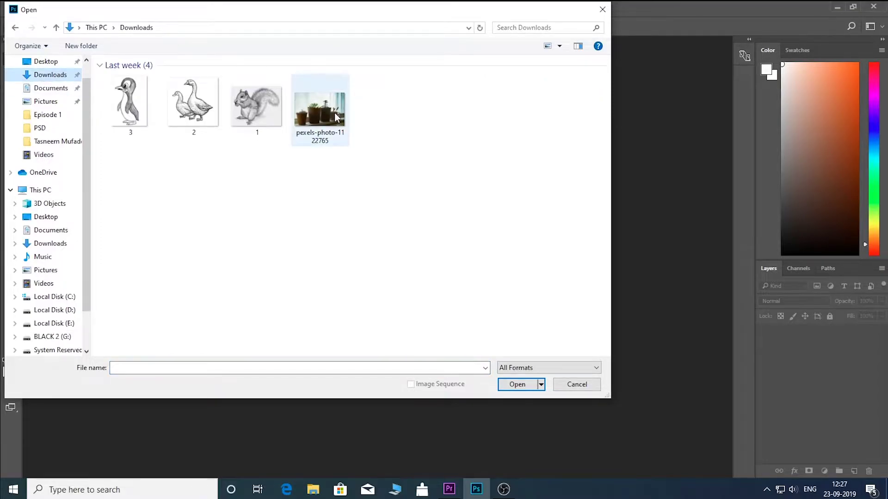
click(334, 115)
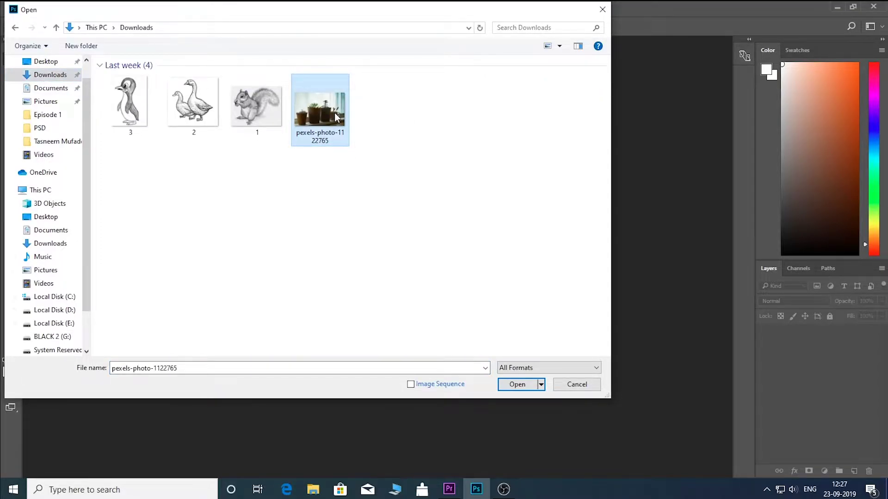
click(517, 384)
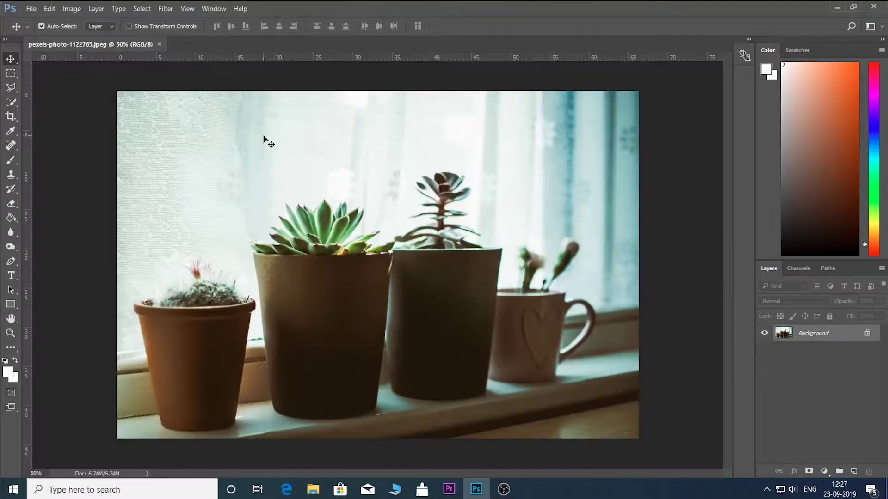
Convert the Background into Layer 0 and rename its duplicate layer 'Copy'
double_click(826, 333)
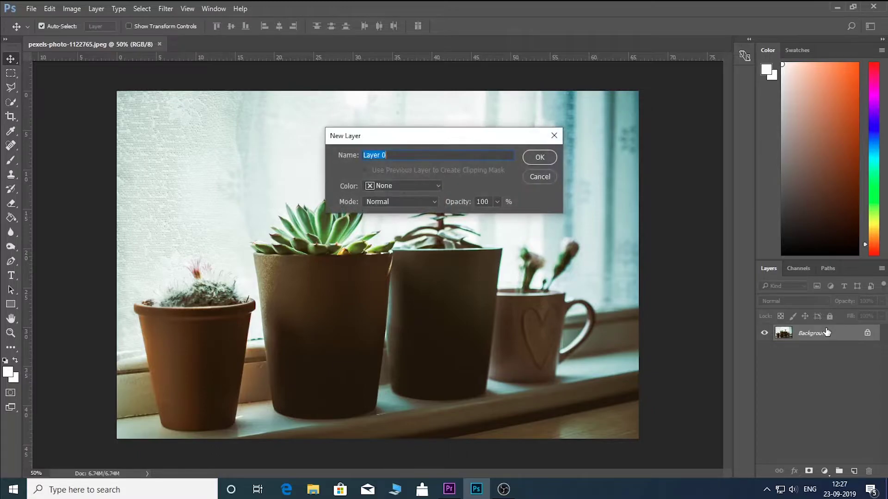
click(540, 158)
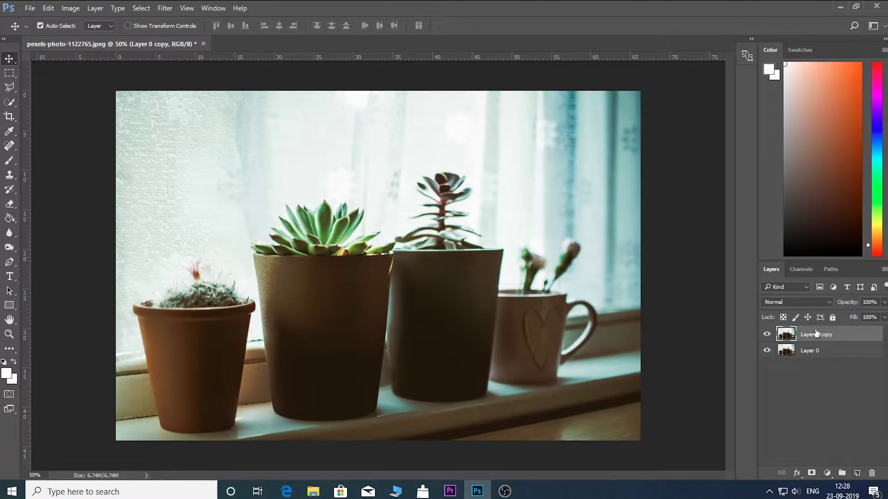
double_click(812, 335)
key(BackSpace)
click(790, 384)
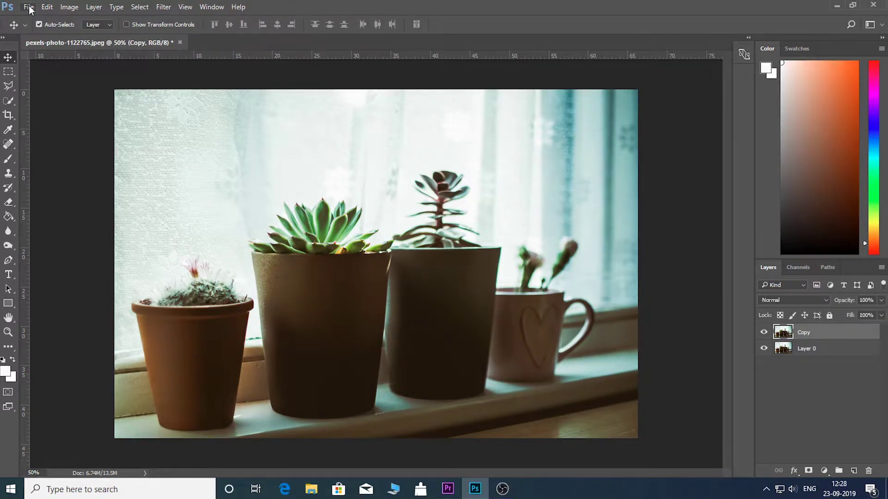
Place image 1, the squirrel sketch, as an embedded layer
click(28, 6)
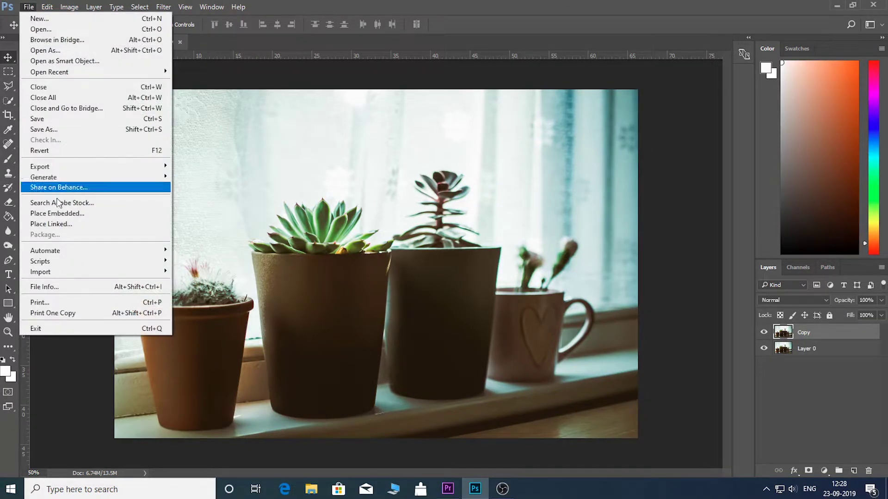
click(61, 213)
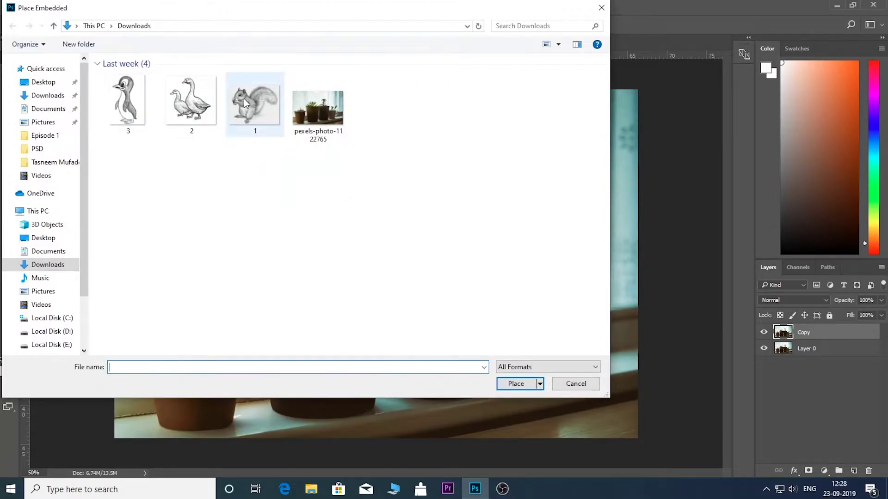
click(243, 98)
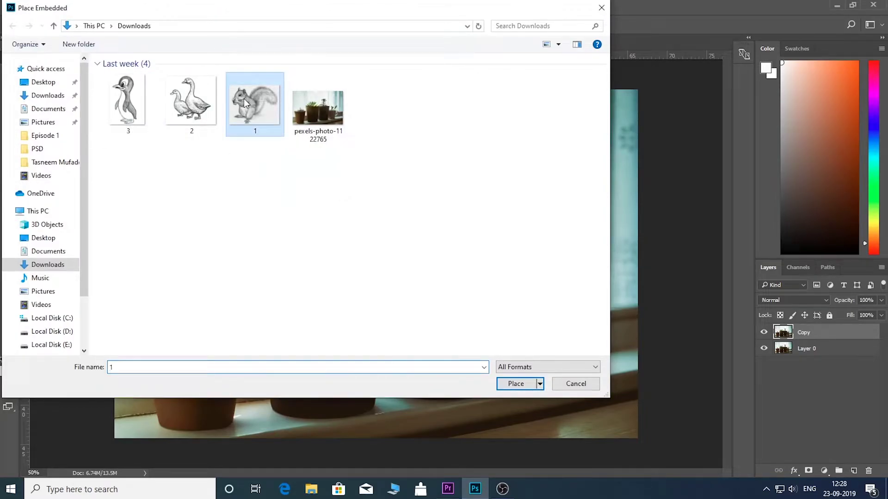
click(516, 383)
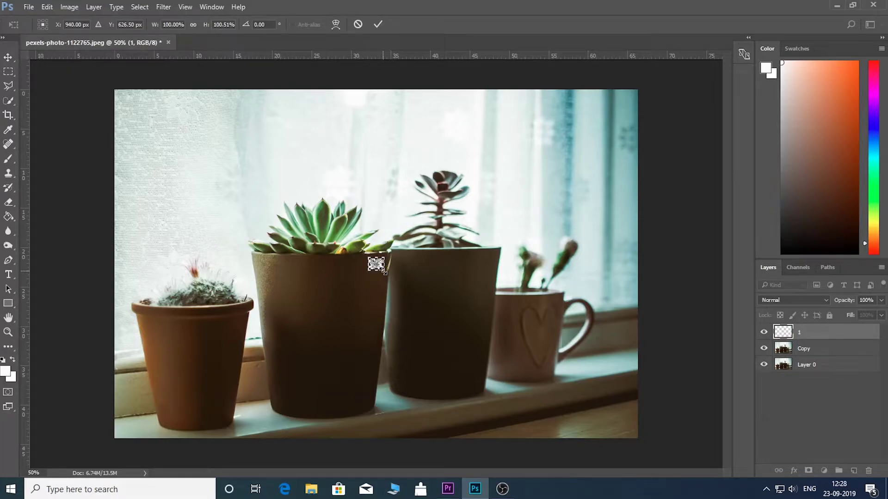
Enlarge the squirrel sketch to about 500% and position it over the left pot
scroll(383, 275, up, 1)
scroll(383, 274, up, 1)
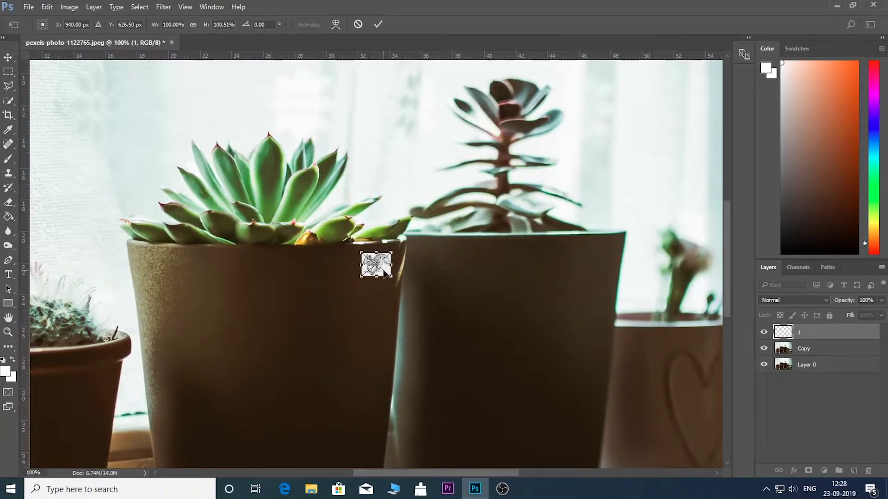
drag(392, 277, 511, 366)
drag(407, 375, 589, 194)
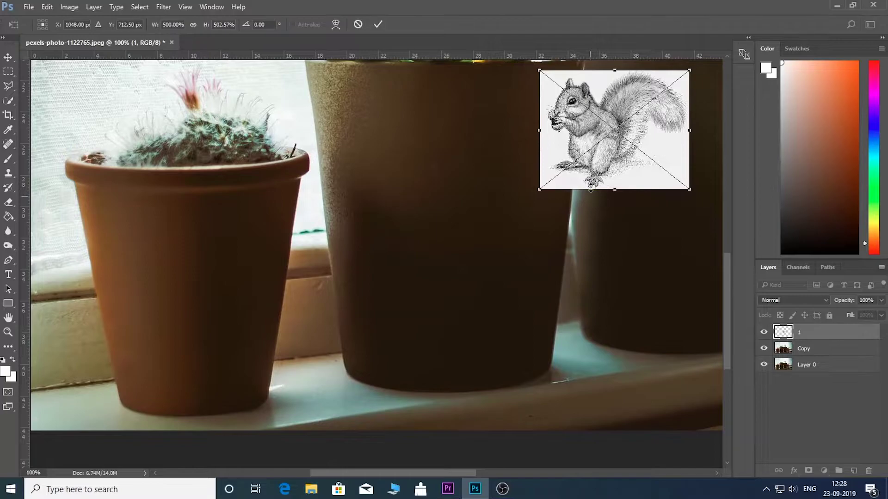
drag(627, 93, 203, 287)
key(Return)
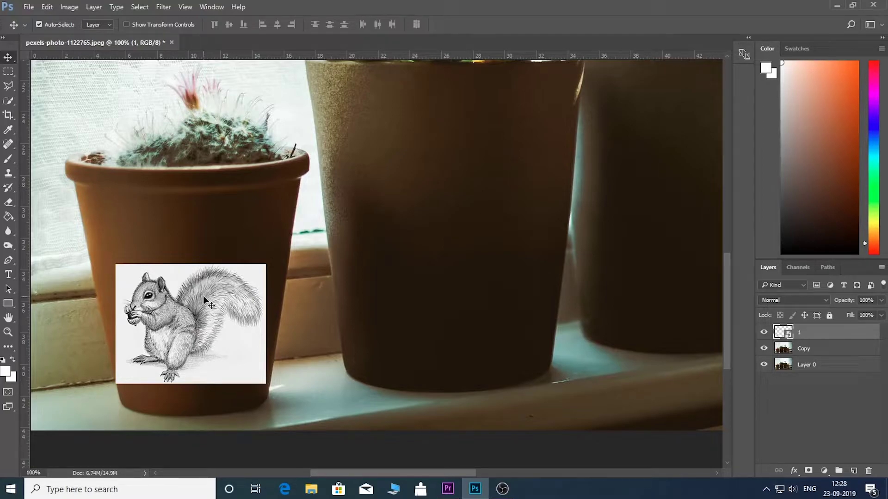
Set the squirrel layer to Multiply and shift it slightly lower on the pot
click(809, 300)
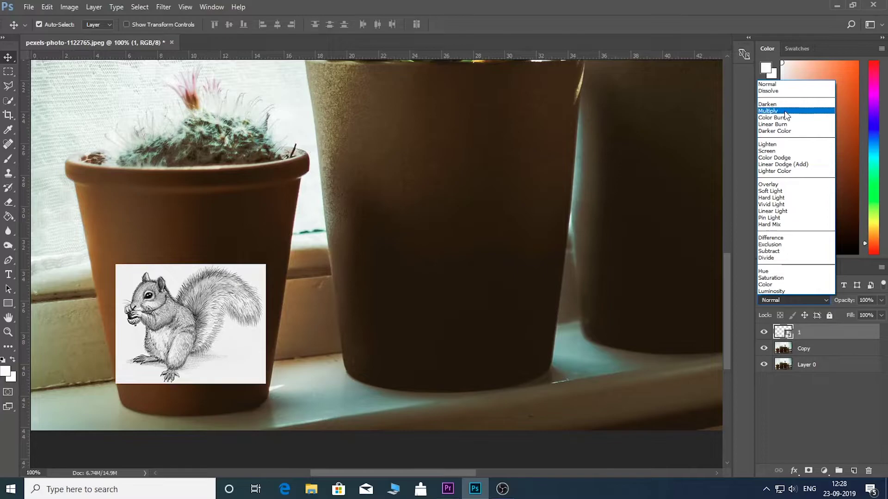
click(786, 111)
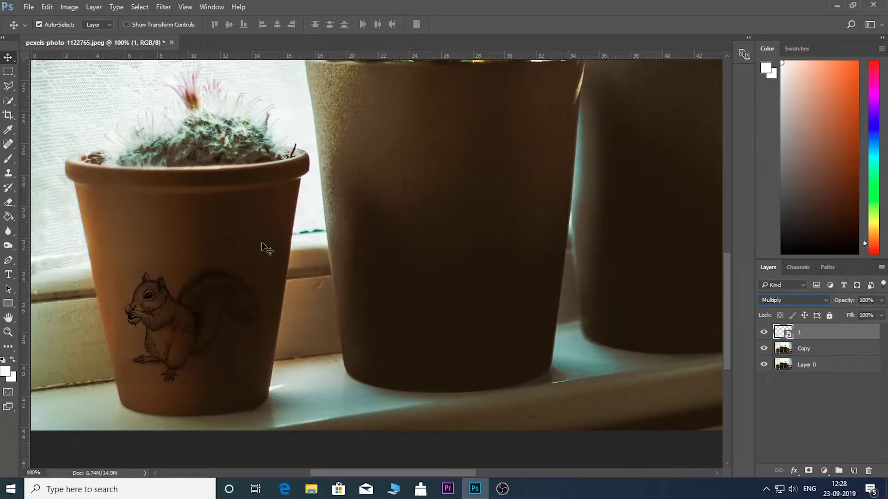
drag(197, 305, 202, 318)
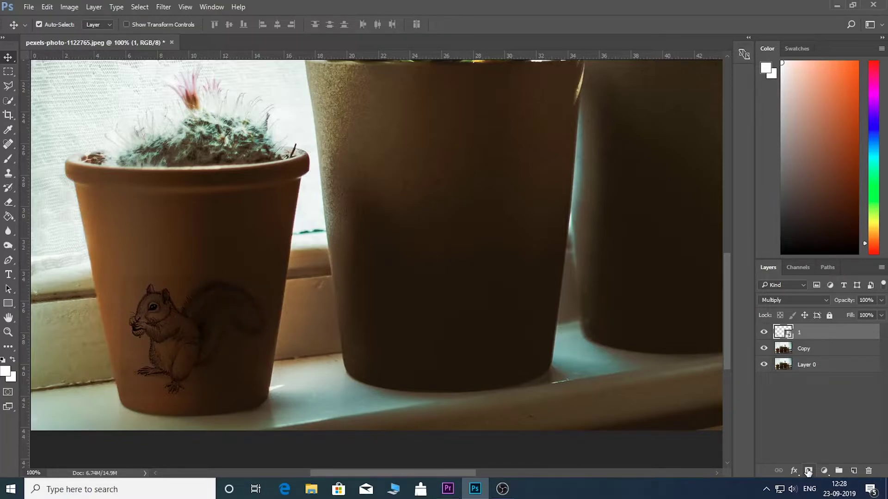
Add a layer mask and paint black with a smaller brush over the squirrel's head
click(807, 471)
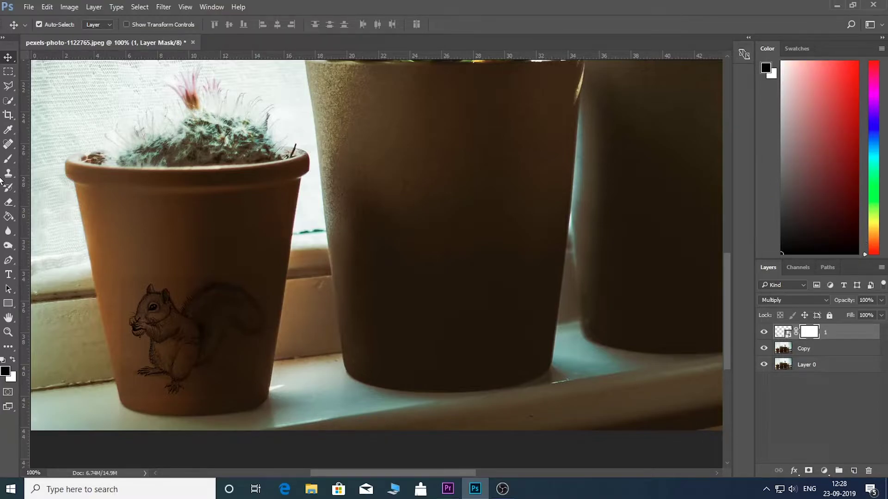
click(8, 160)
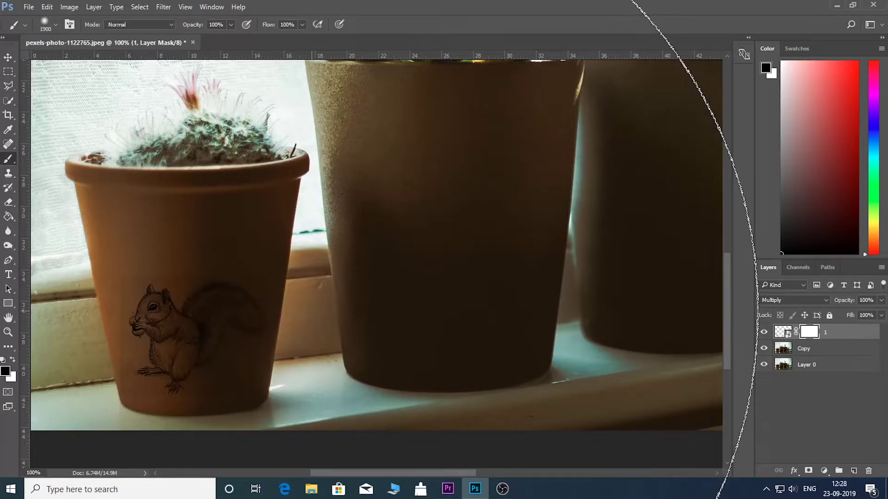
key(bracketleft)
key(bracketleft)
key(bracketleft)
key(bracketleft)
key(bracketleft)
key(bracketleft)
key(bracketleft)
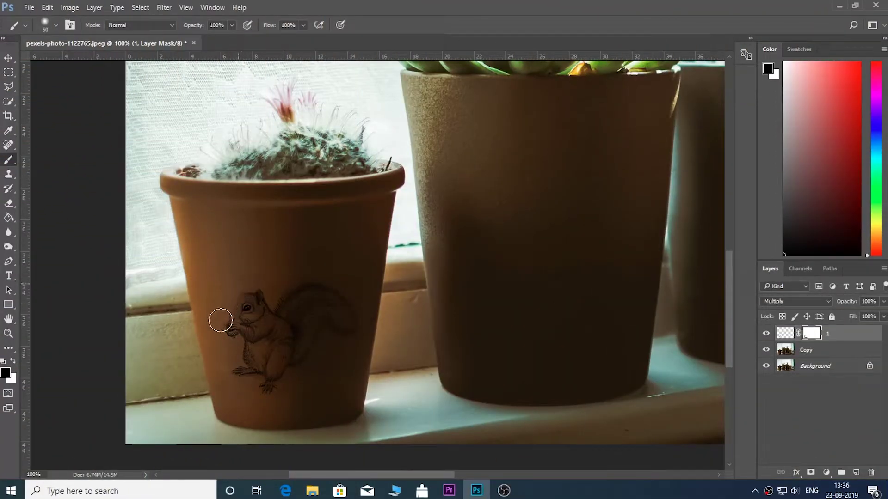
drag(221, 320, 260, 288)
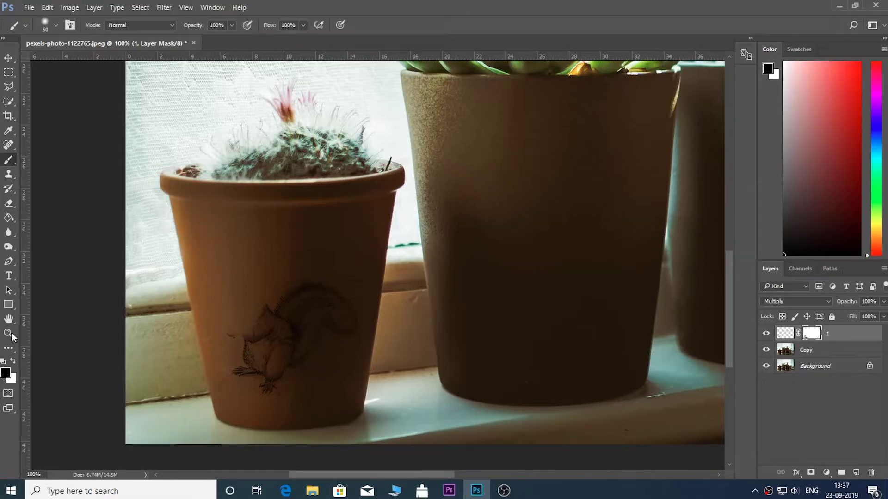
Paint white on the squirrel's mask to restore its hidden parts
click(12, 360)
mouse_move(232, 279)
mouse_down()
mouse_move(215, 339)
mouse_move(237, 297)
mouse_move(240, 310)
mouse_move(260, 302)
mouse_move(245, 293)
mouse_move(236, 315)
mouse_move(246, 301)
mouse_move(266, 301)
mouse_up()
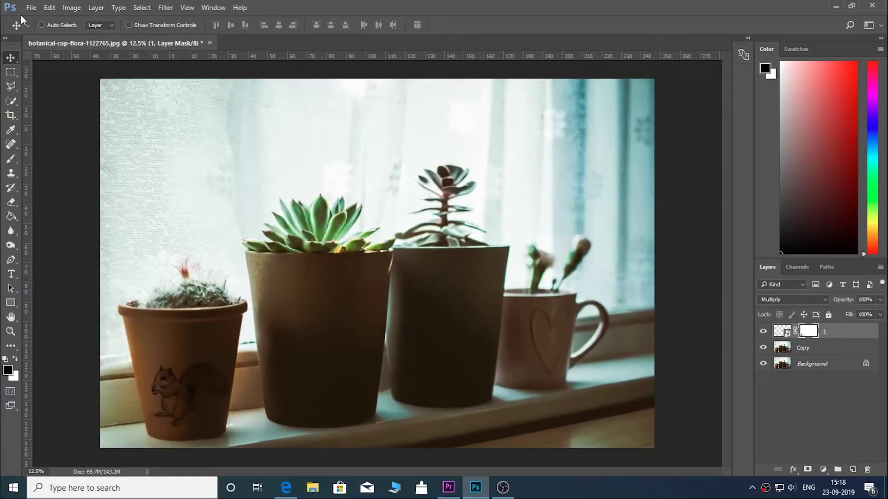
Place image 2, the geese sketch, as an embedded layer
click(31, 7)
click(42, 211)
click(173, 187)
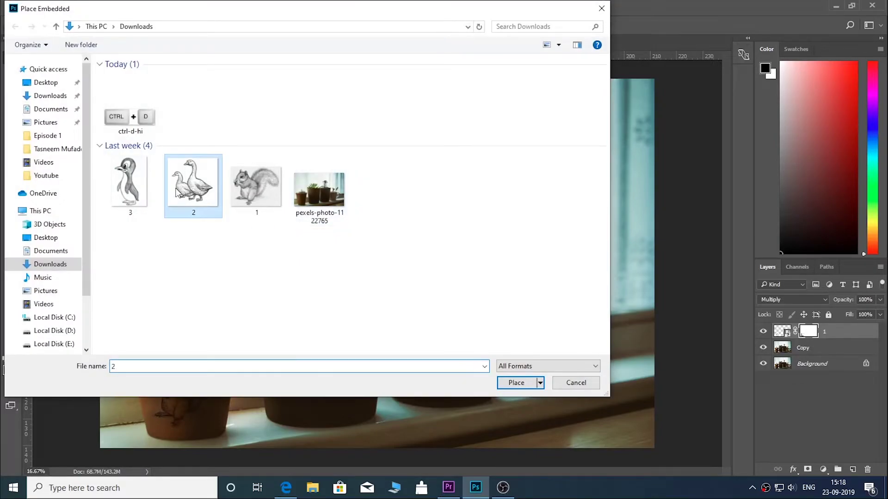
click(513, 382)
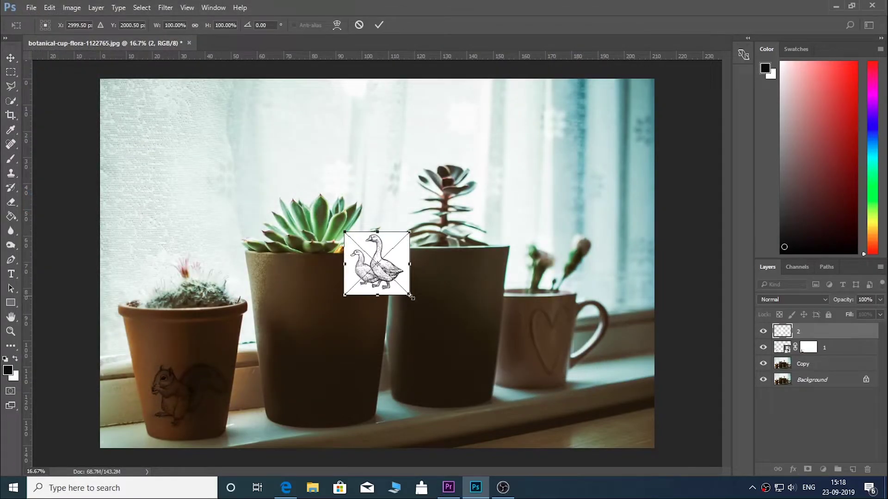
Scale and position the geese sketch on the middle pot, blended with Multiply
drag(407, 294, 457, 337)
drag(421, 313, 343, 376)
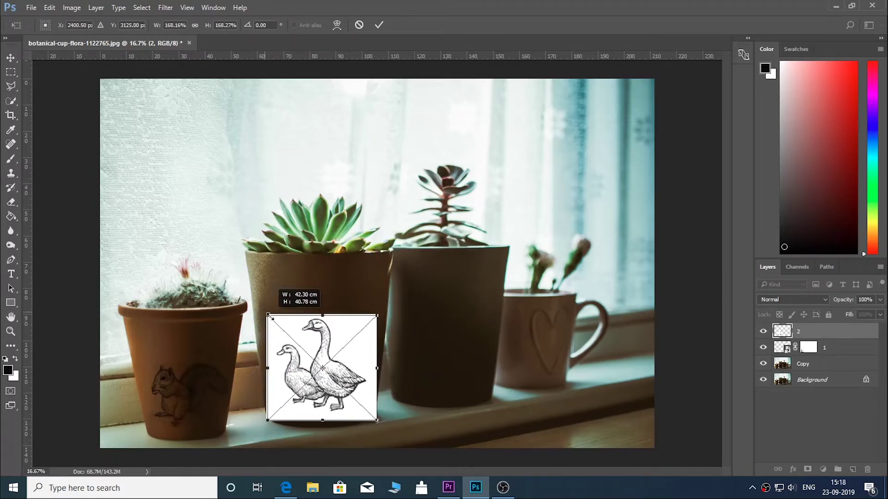
drag(252, 301, 282, 330)
mouse_move(342, 368)
mouse_down()
mouse_move(328, 370)
mouse_move(336, 375)
mouse_up()
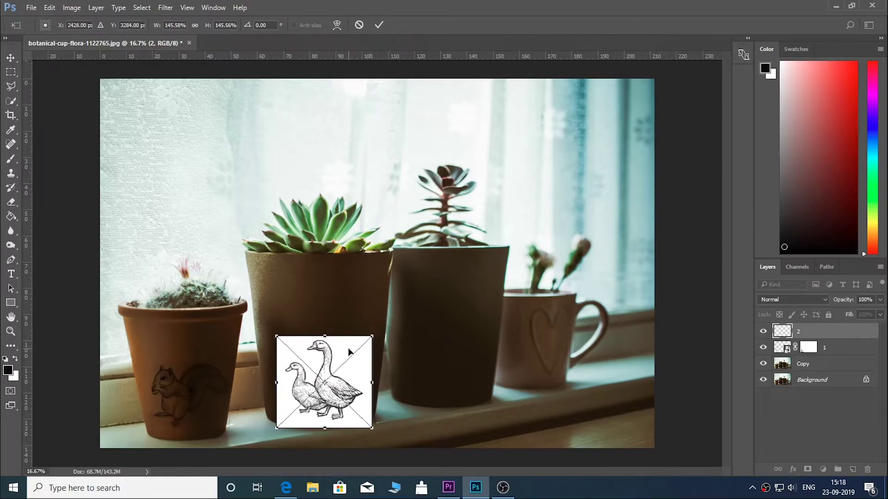
key(Return)
click(791, 300)
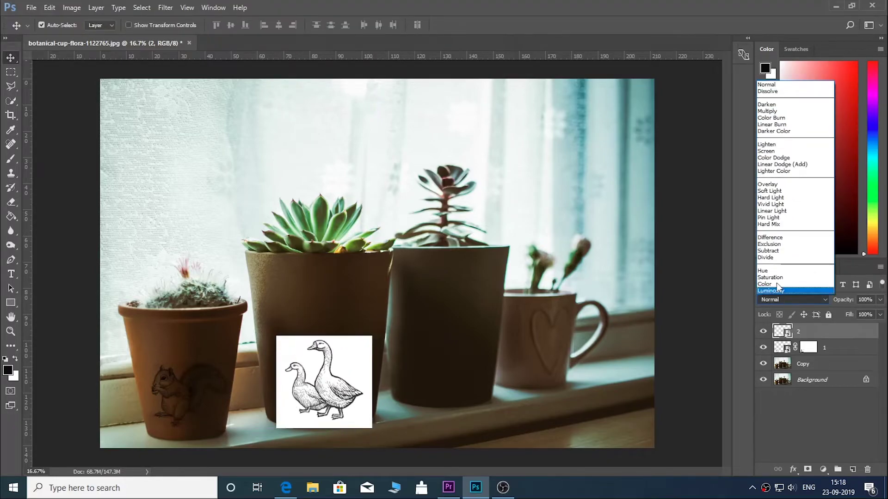
click(768, 111)
drag(342, 402, 342, 396)
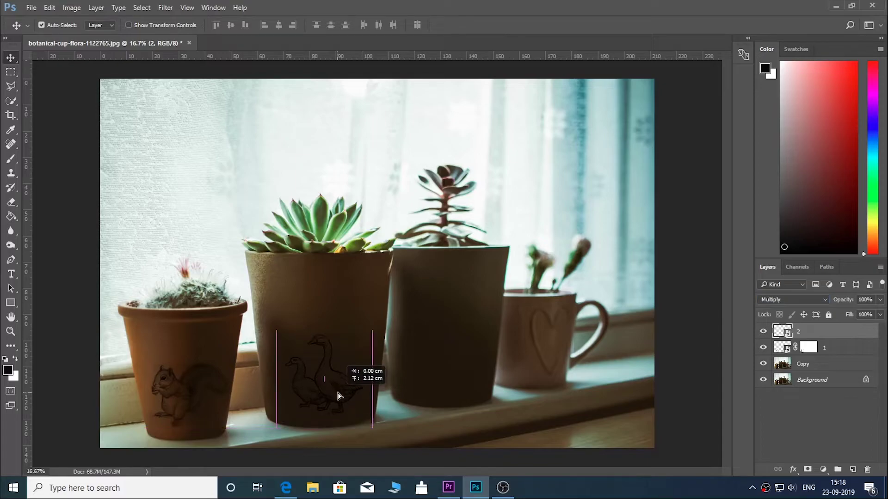
Place image 3, the penguin sketch, as an embedded layer
click(30, 8)
click(65, 213)
click(152, 174)
click(533, 384)
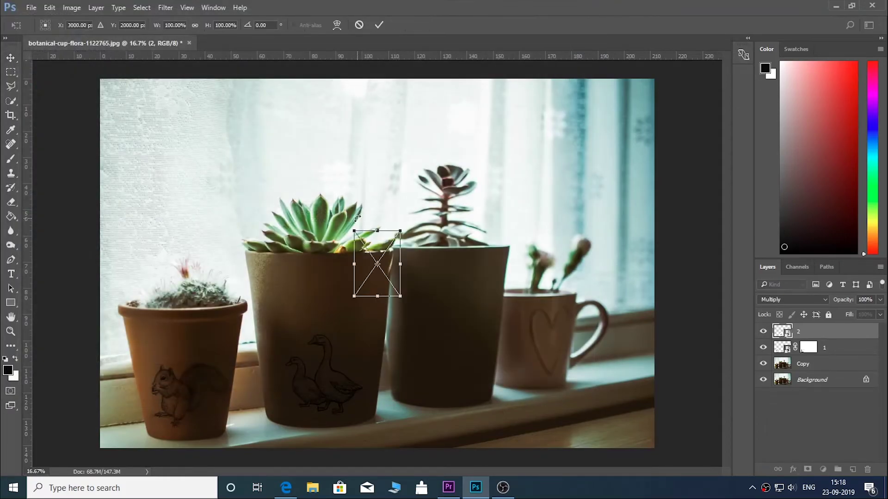
Position the penguin sketch on the right pot and blend it with Multiply
mouse_move(385, 259)
mouse_down()
mouse_move(451, 358)
mouse_move(485, 307)
mouse_move(464, 337)
mouse_up()
key(Return)
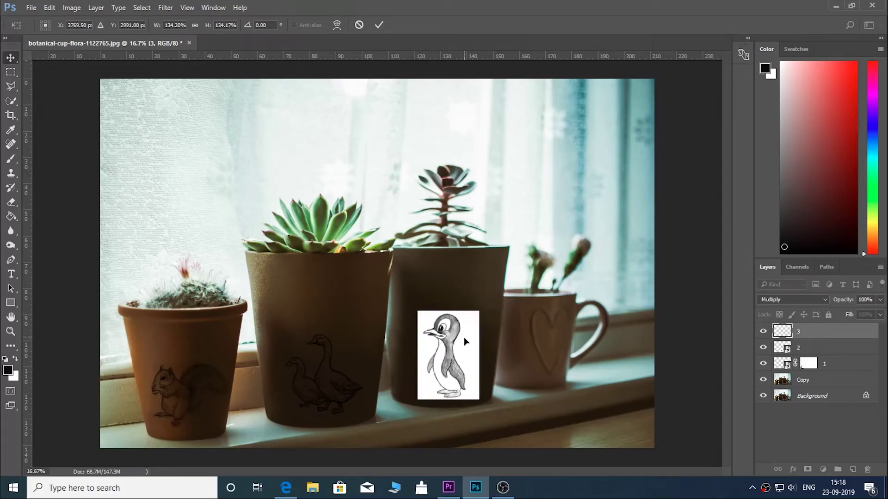
click(786, 299)
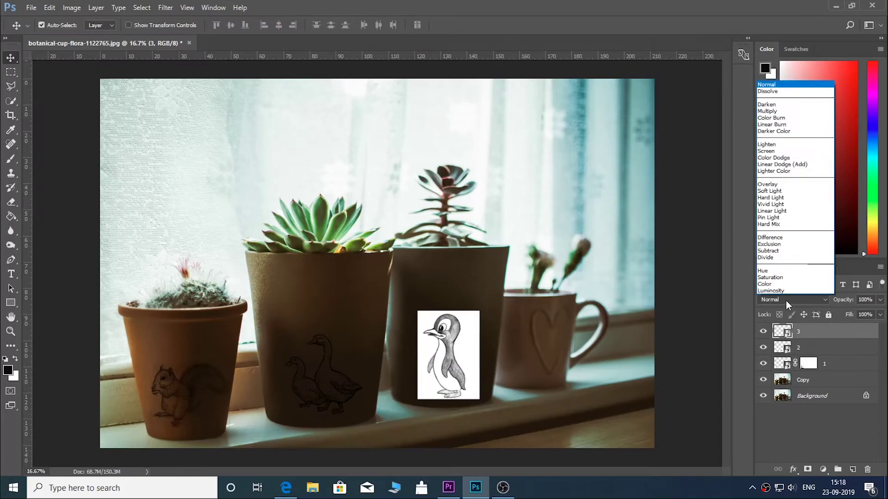
click(768, 111)
drag(457, 331, 456, 337)
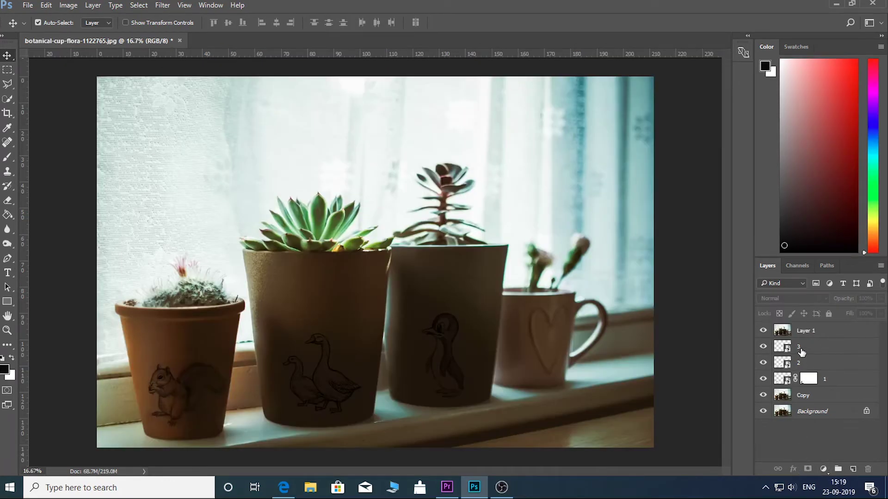
Give Layer 1 a Drop Shadow and a textured Bevel & Emboss effect
click(800, 331)
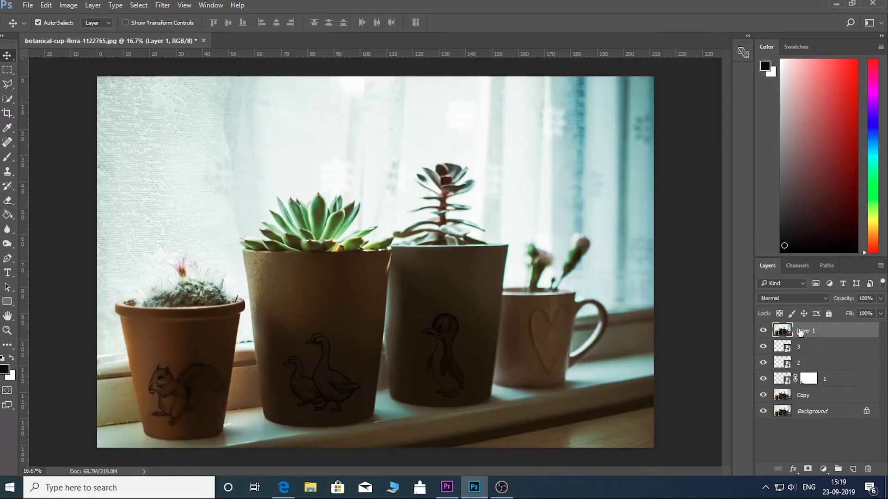
click(793, 469)
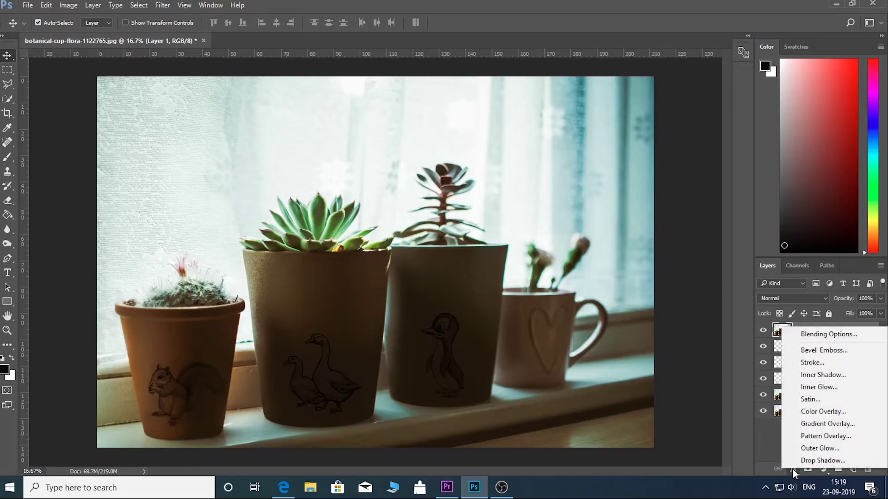
click(806, 461)
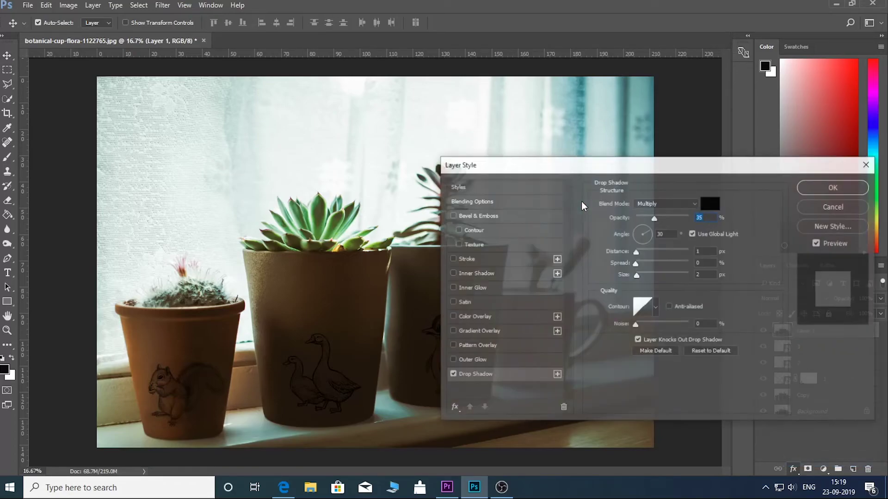
click(457, 244)
click(810, 188)
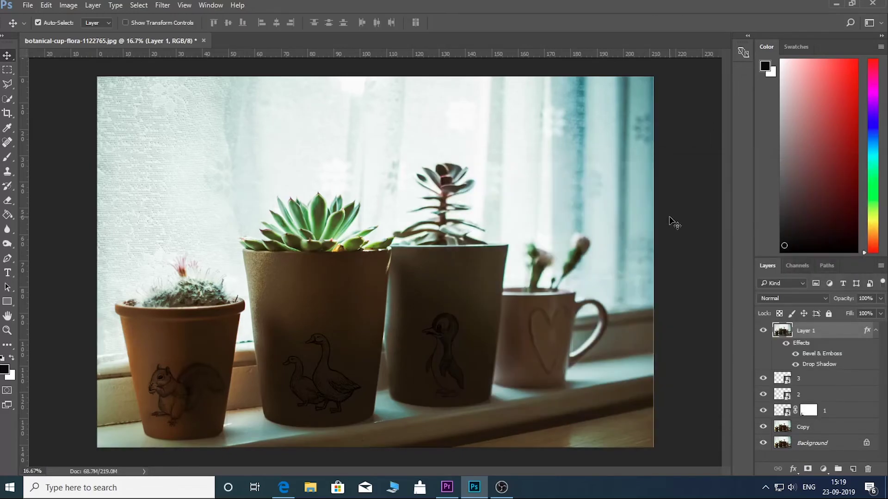